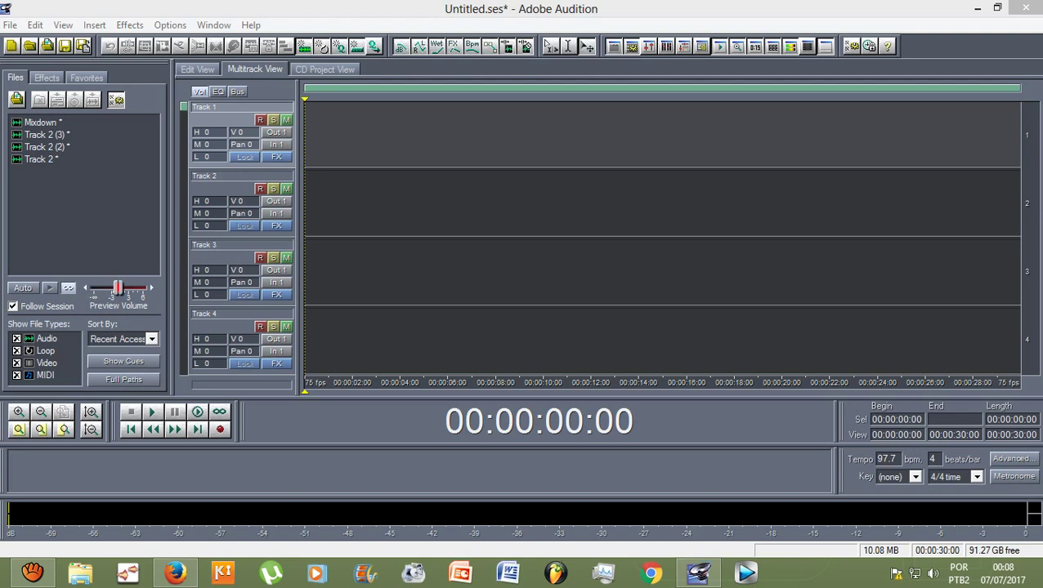
Step: Examine the session's tracks and their name fields from Track 1 through Track 128
click(237, 107)
click(204, 107)
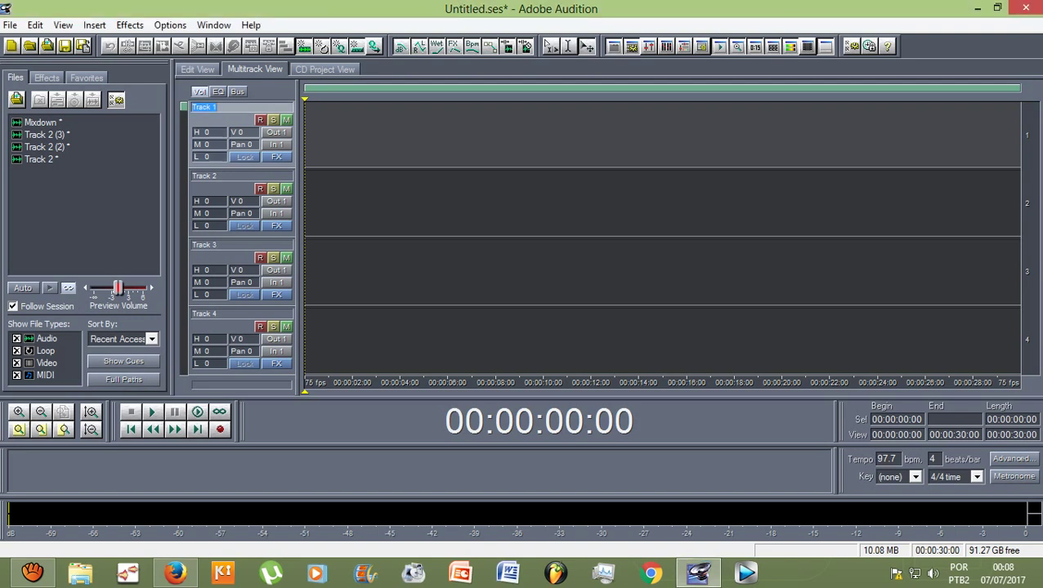
click(204, 175)
click(204, 244)
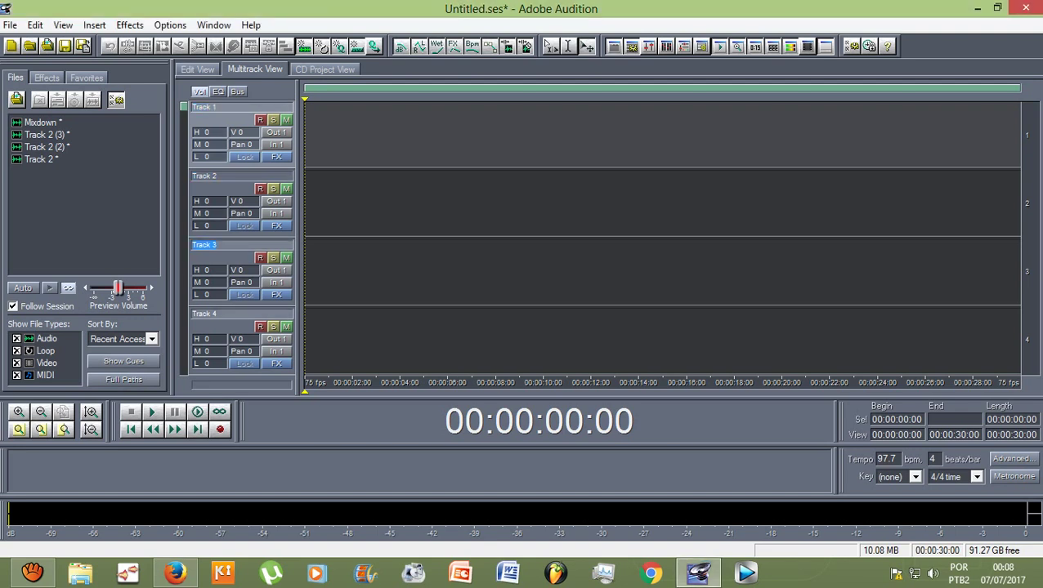
click(205, 313)
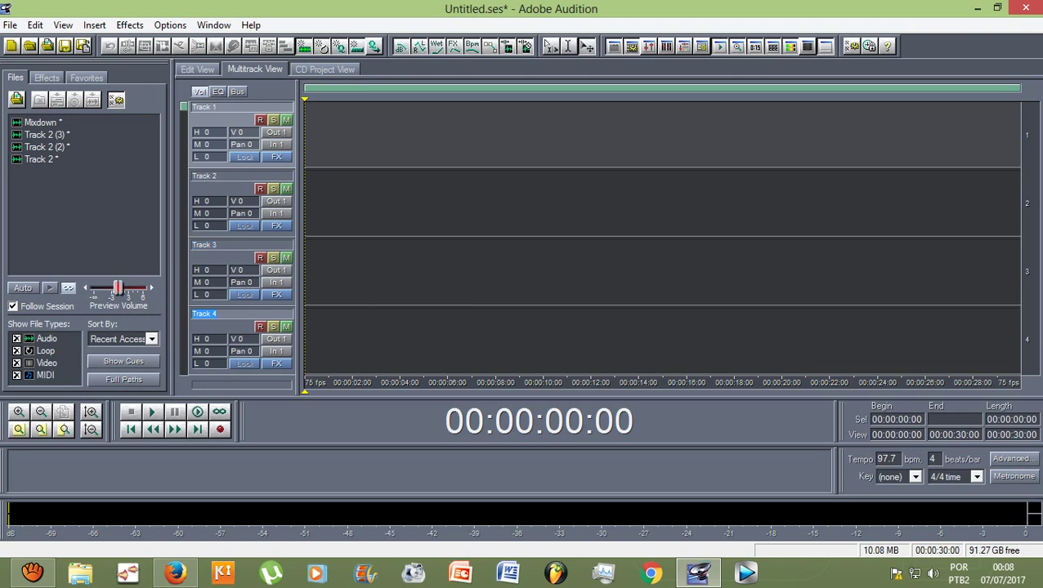
drag(183, 107, 183, 374)
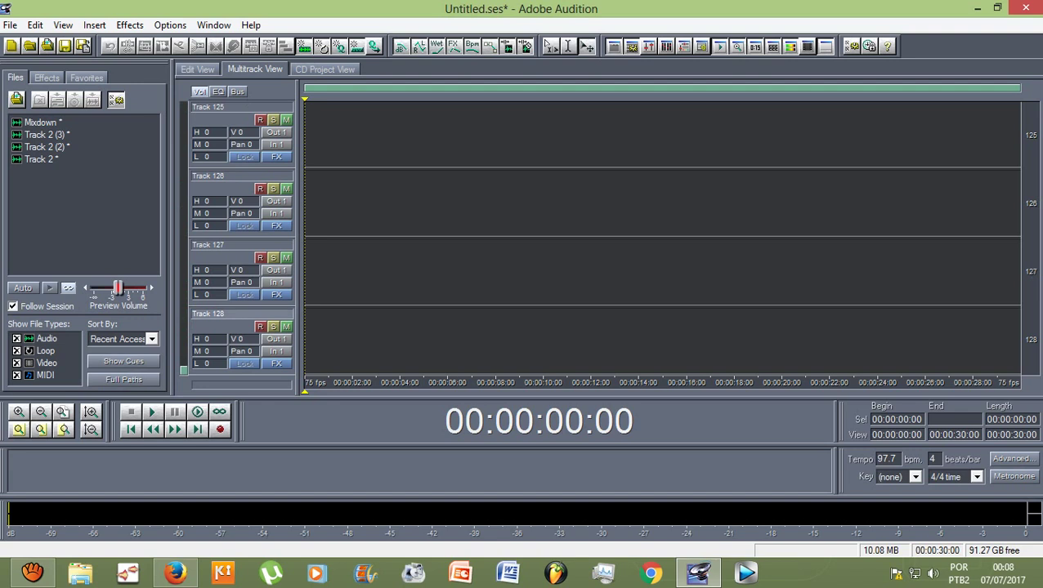
click(241, 314)
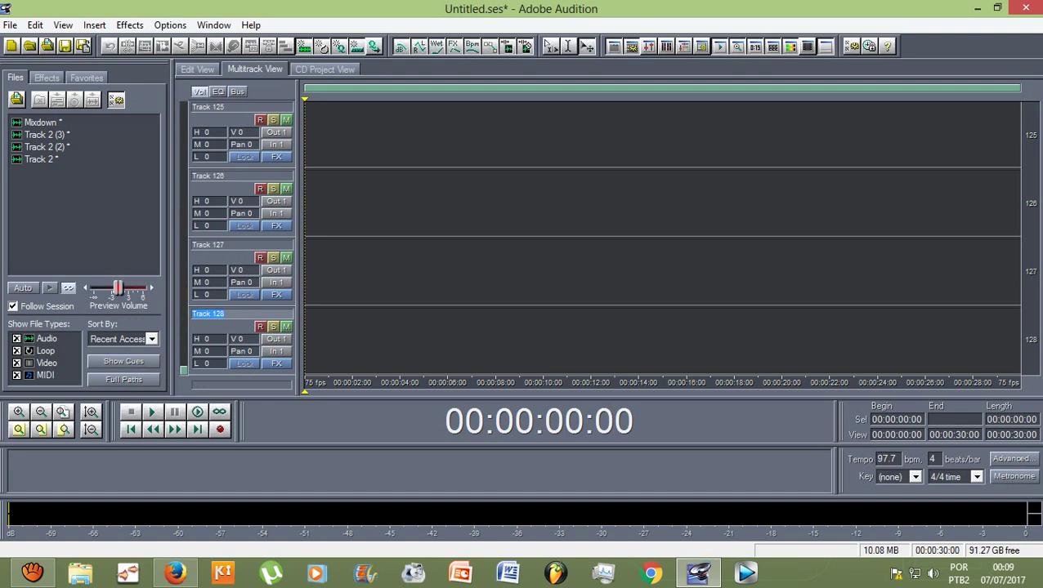
scroll(237, 237, up, 20)
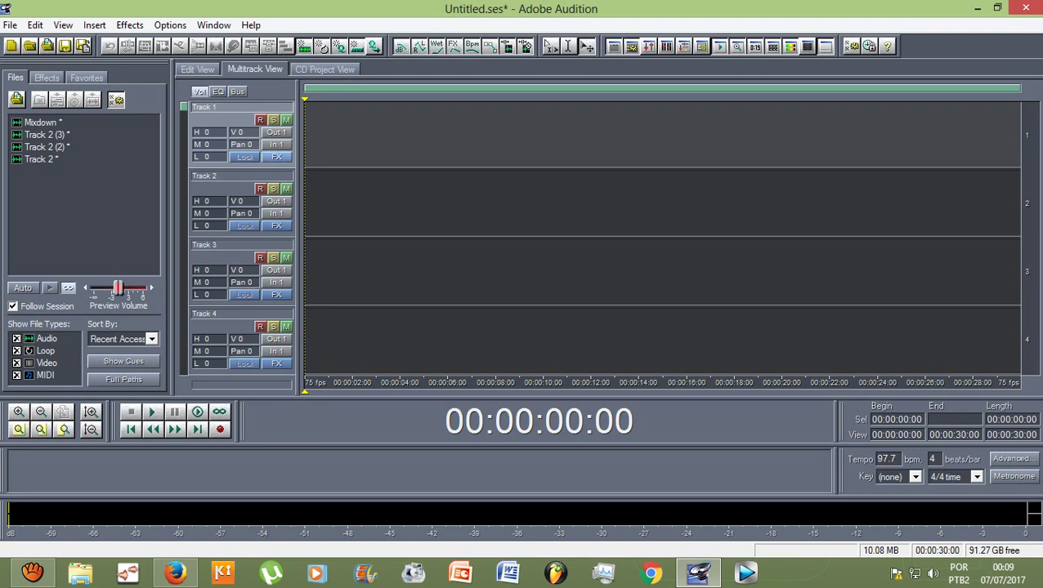
Step: Arm Track 1 for recording and record a vocal clip about 5 seconds long from the session start
click(260, 120)
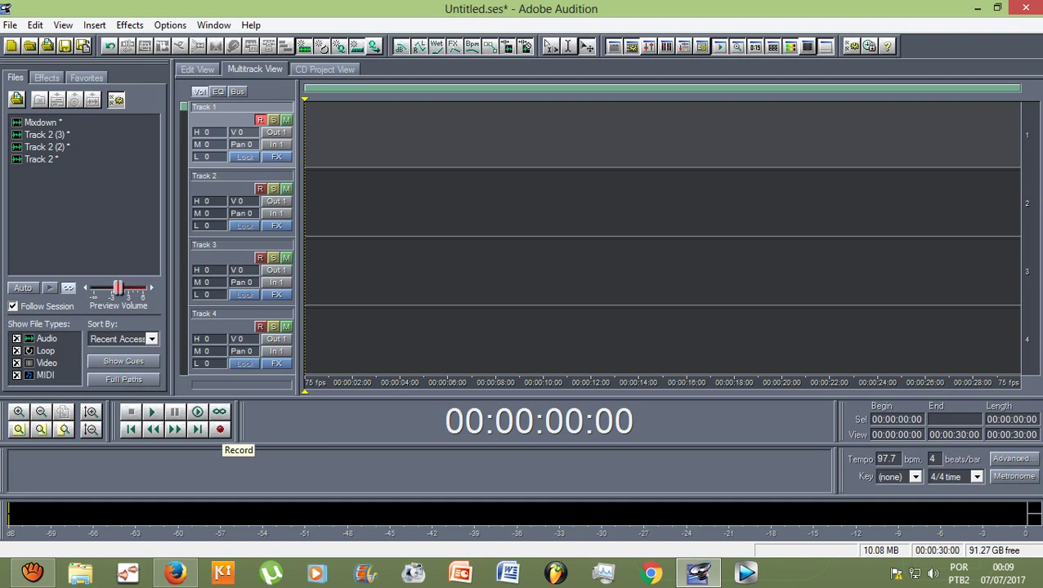
click(220, 429)
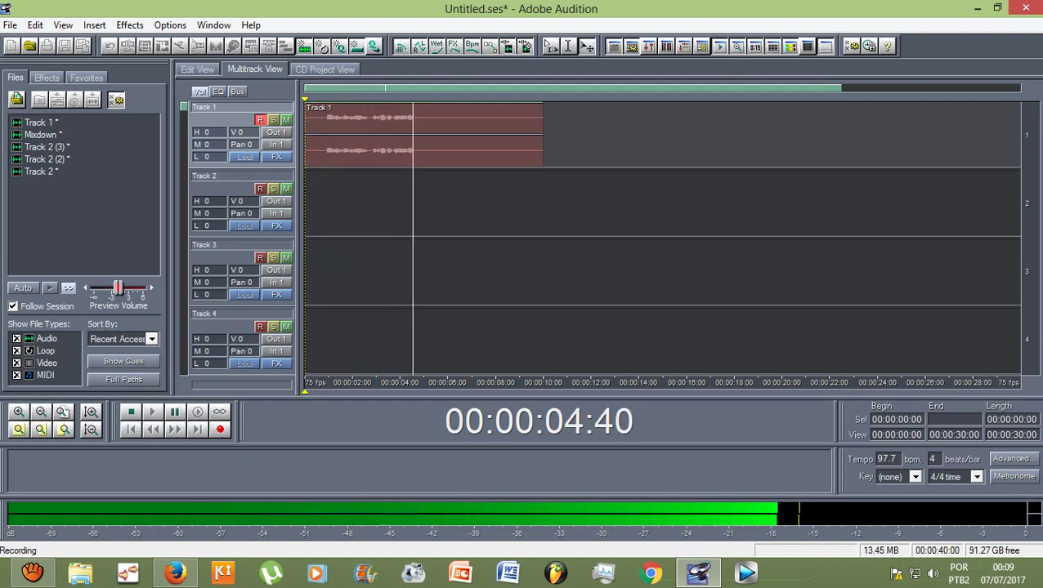
key(space)
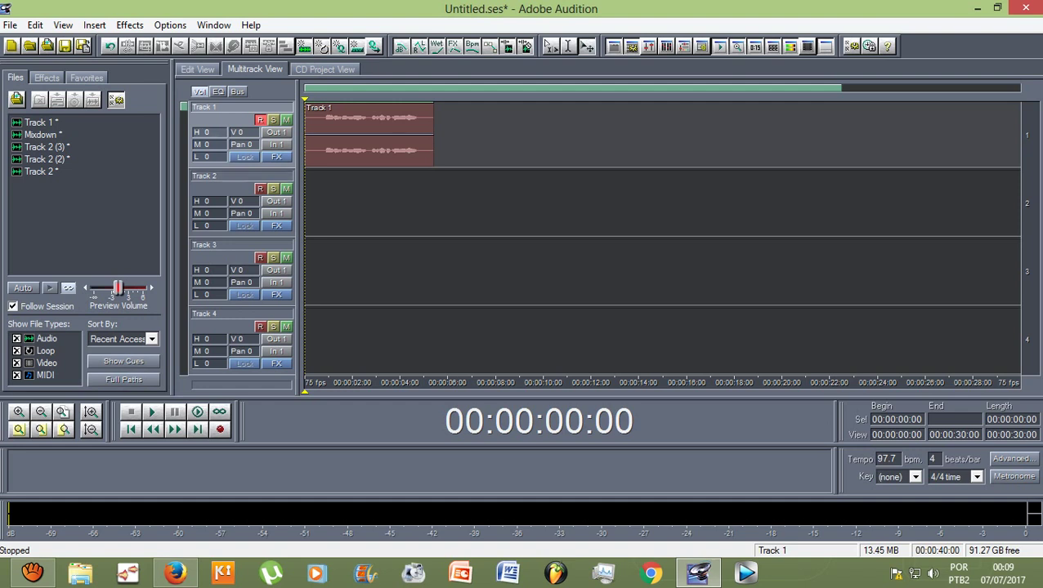
Step: Rename Track 1 as "Voz Guia"
click(204, 107)
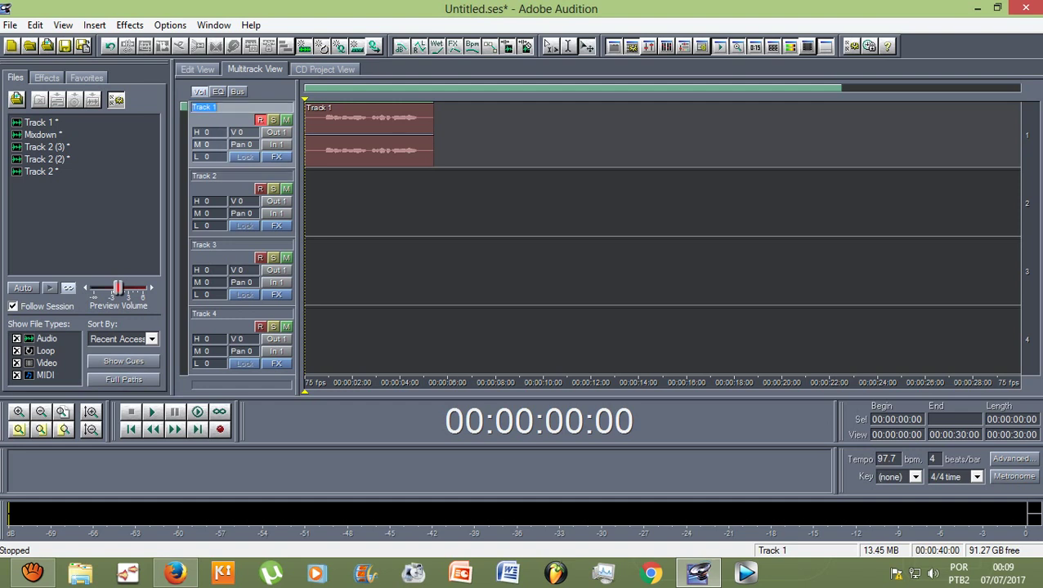
scroll(209, 144, up, 3)
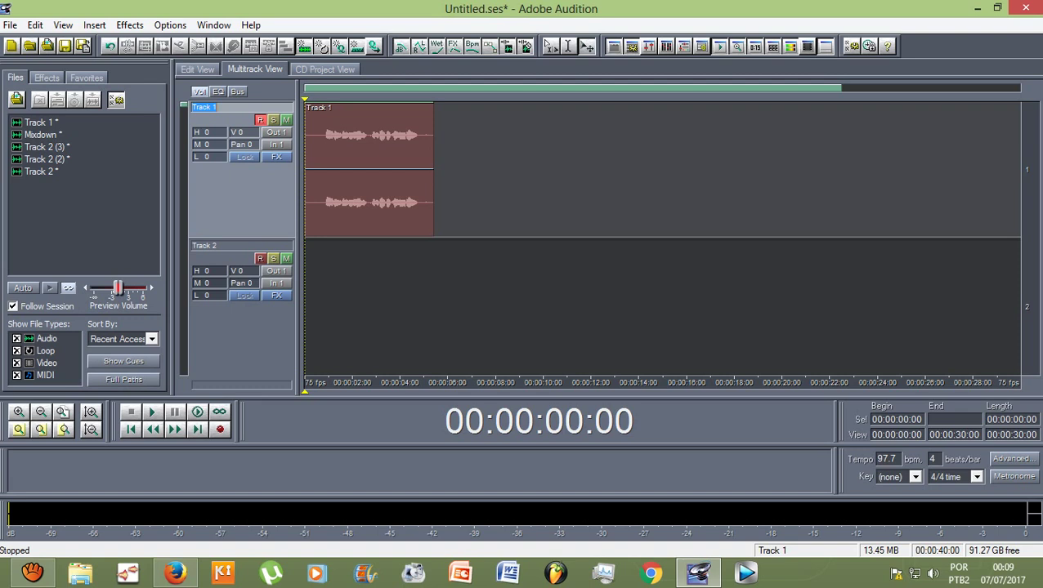
text(Voc)
text( Guia)
click(662, 307)
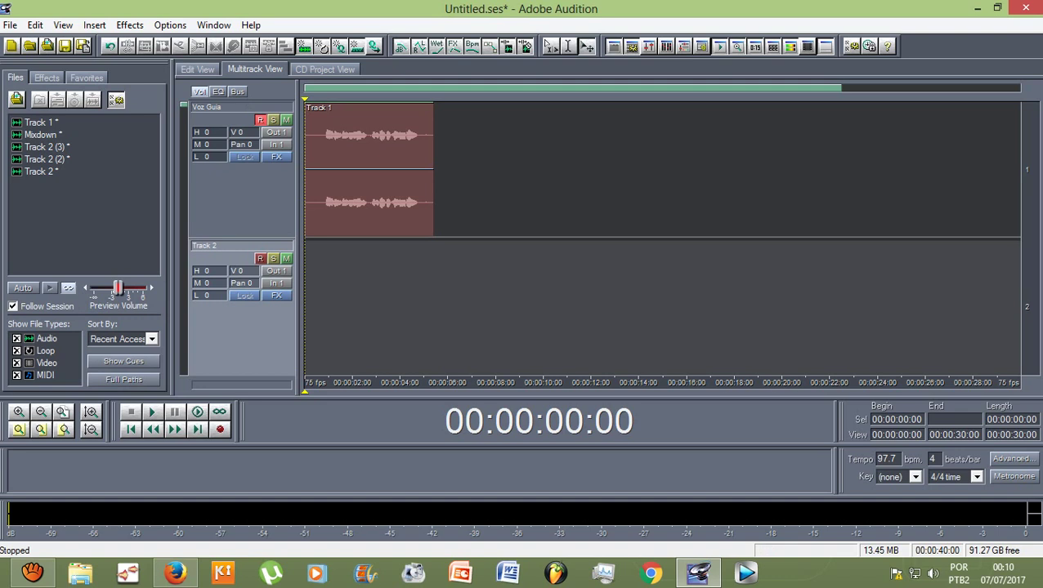
Step: Disarm Voz Guia, arm Track 2, and record a second vocal clip about 6 seconds long from the session start
click(260, 119)
click(260, 258)
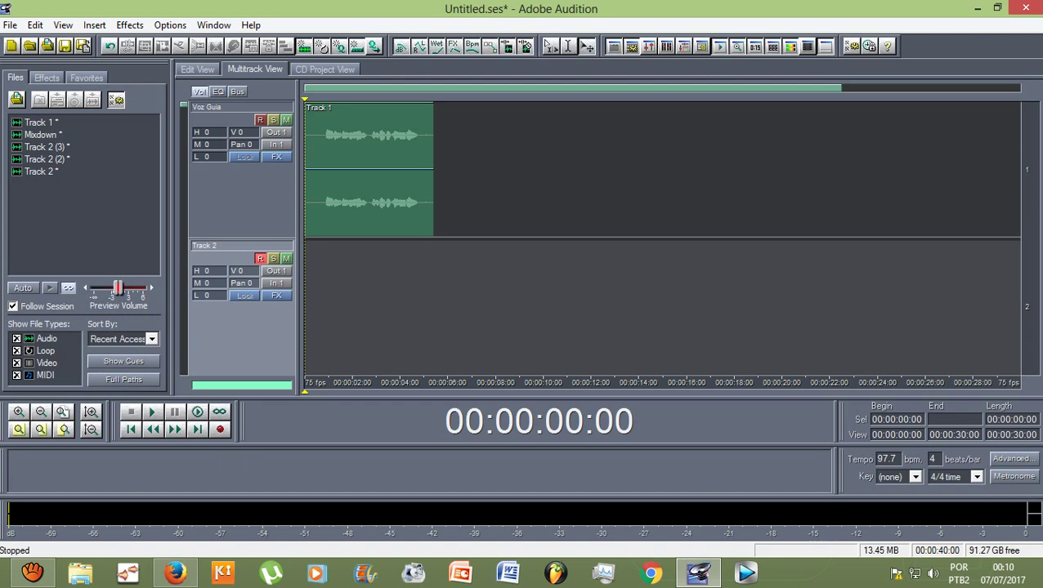
click(219, 429)
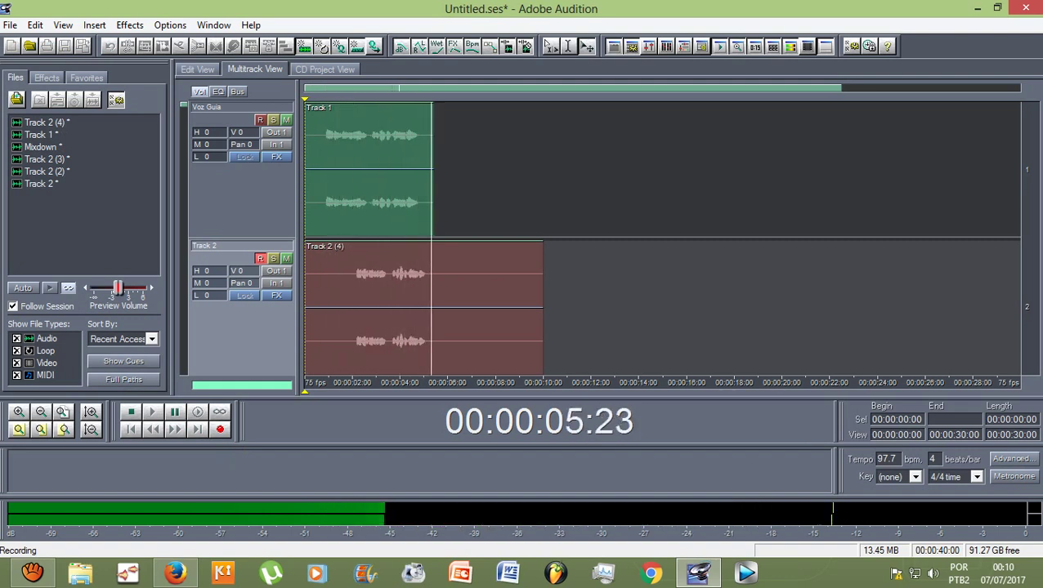
key(space)
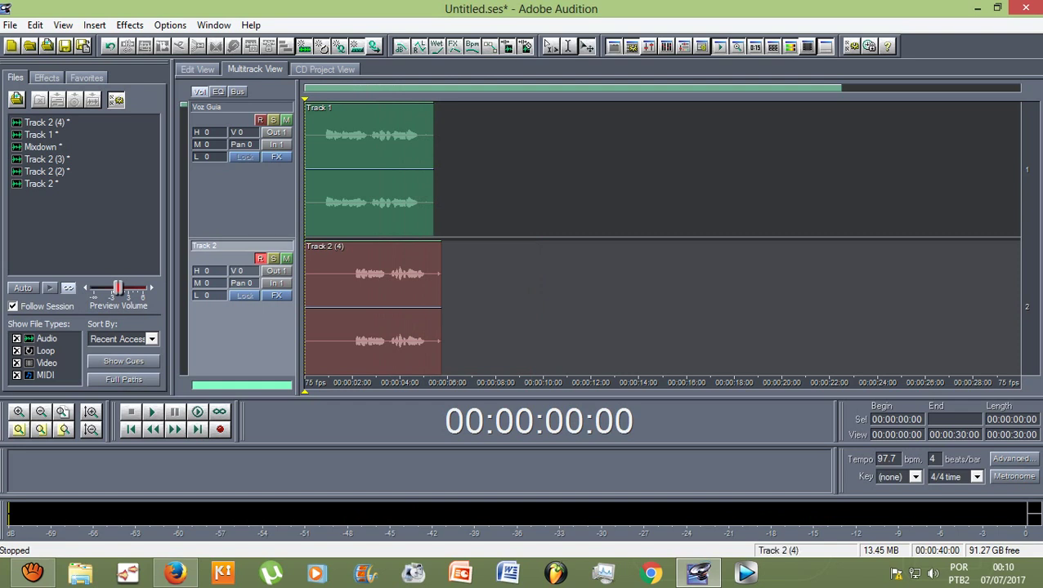
Step: Rename Track 2 as "Segunda Voz"
click(204, 245)
text(Segunda Voz)
key(Return)
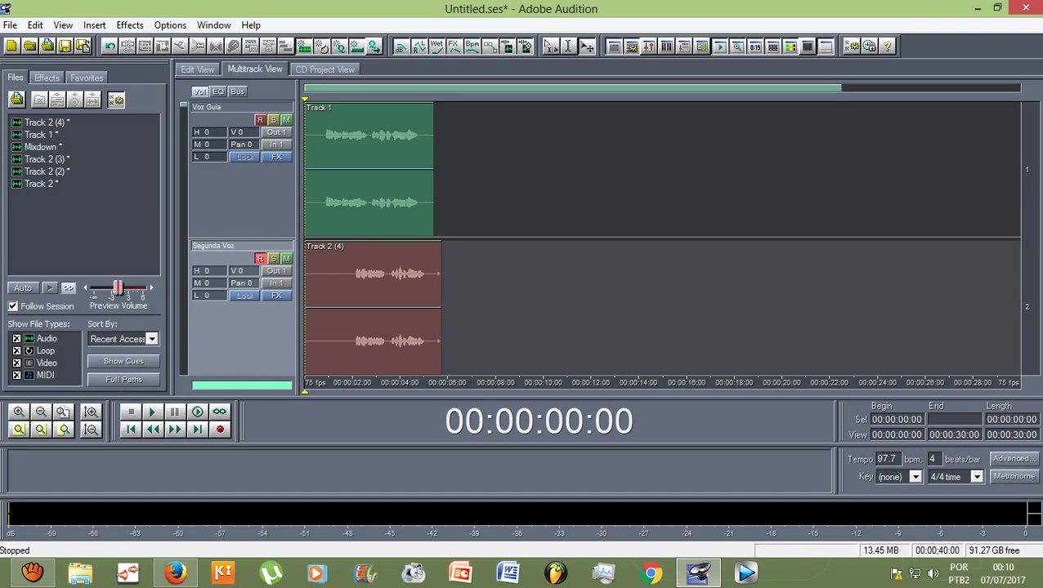
Step: Trim the silence from both ends of the Segunda Voz clip so it runs from about 2 to 5 seconds
key(alt+Down)
key(alt+Down)
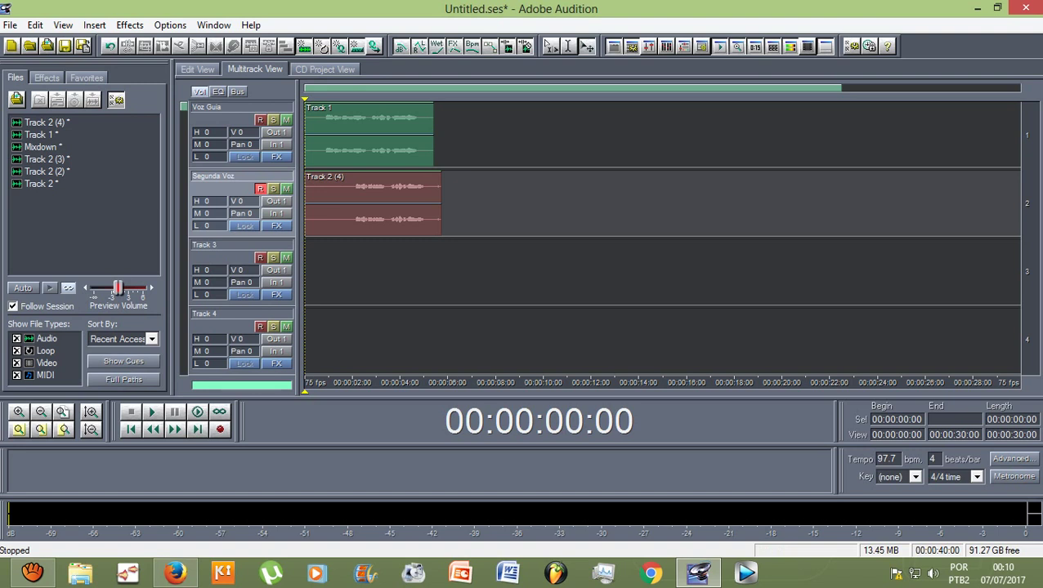
click(373, 202)
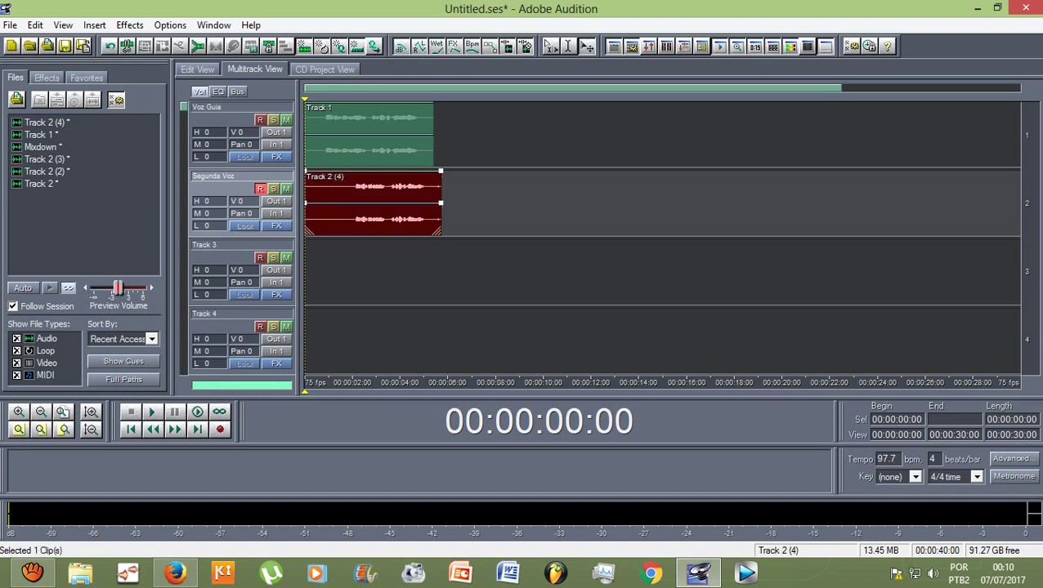
click(368, 135)
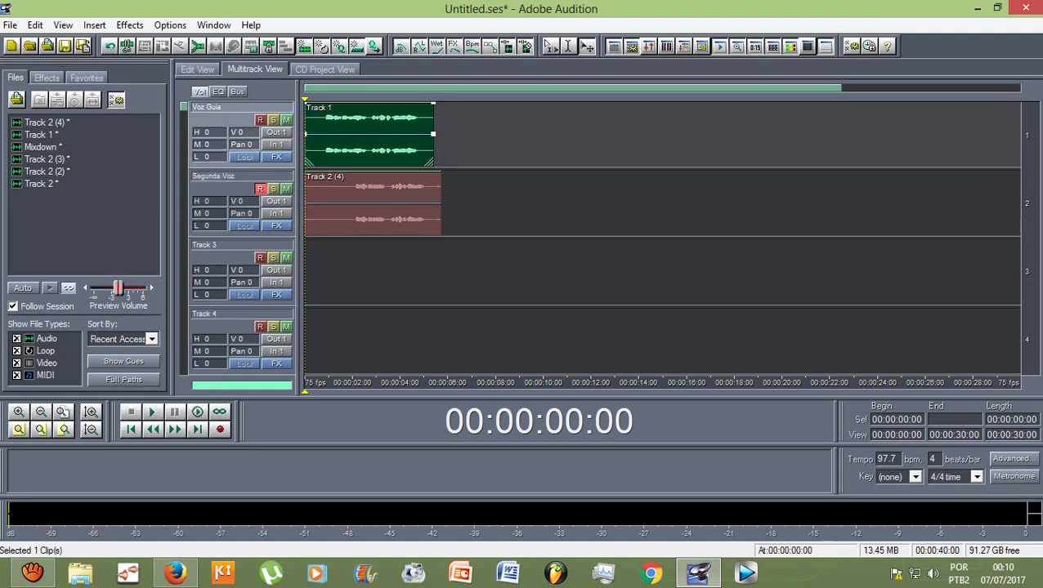
click(373, 203)
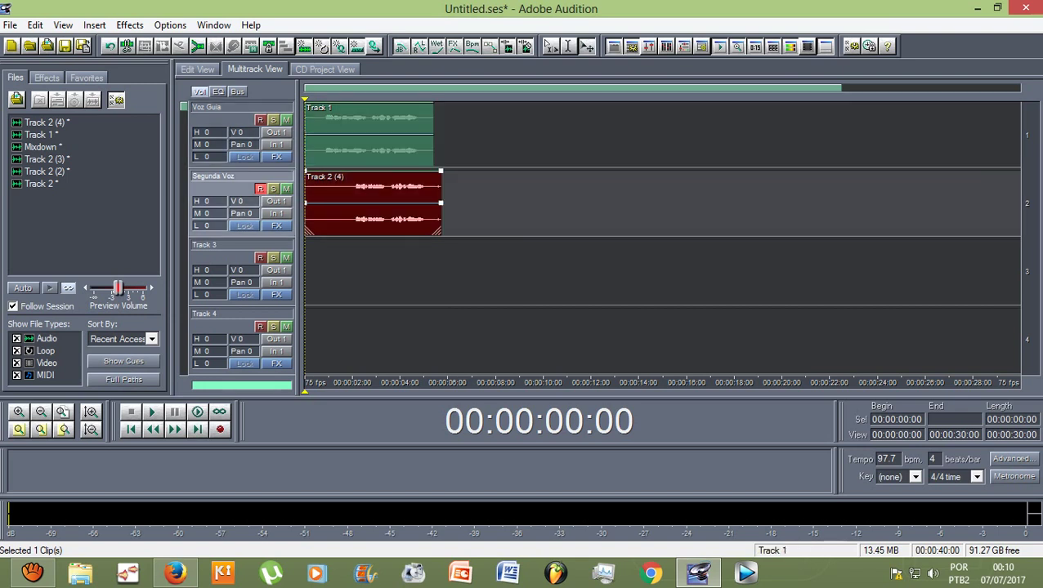
click(368, 135)
drag(306, 204, 351, 204)
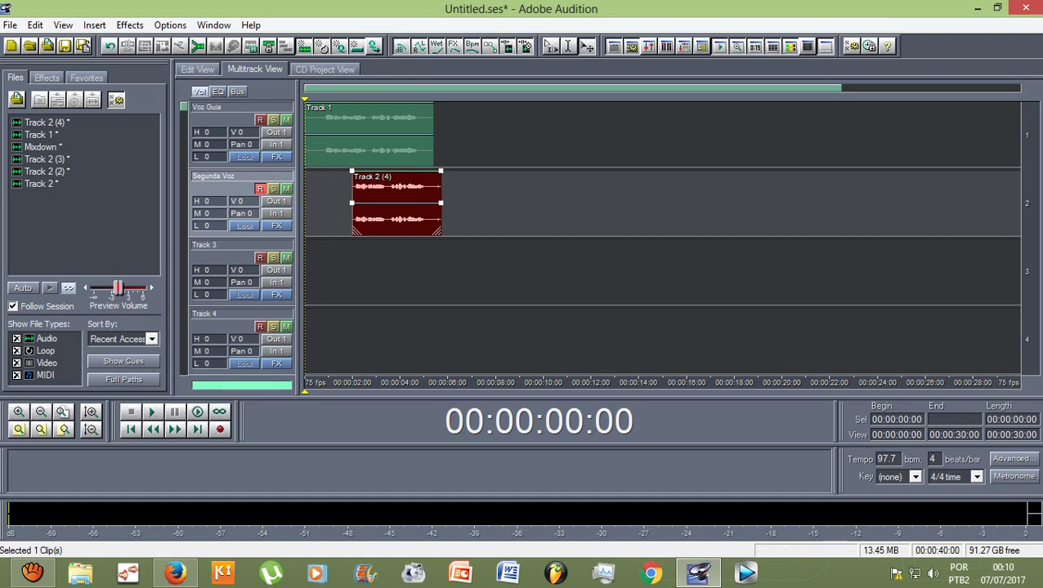
drag(441, 204, 426, 205)
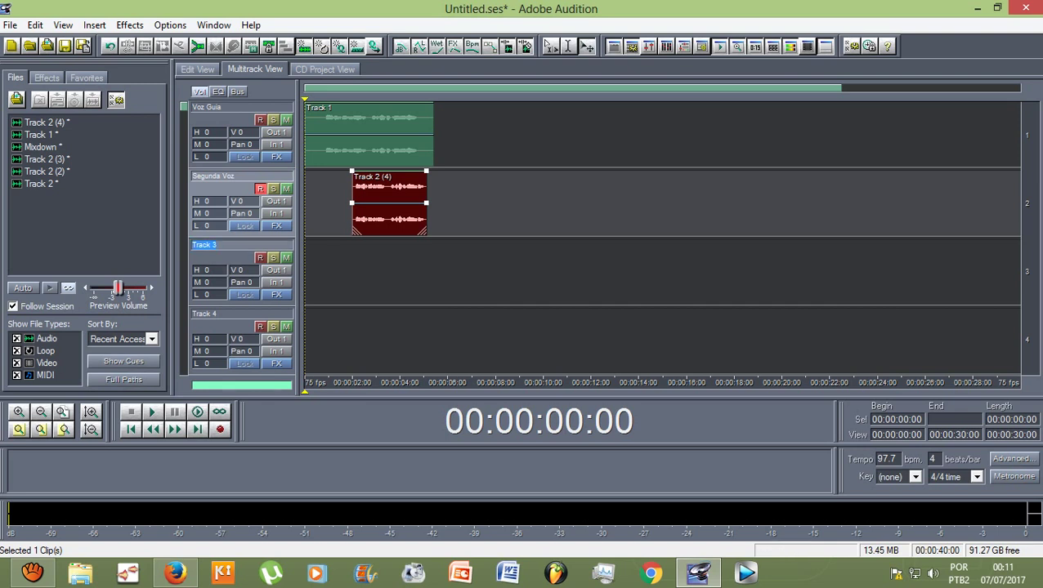
Step: Rename Track 3 as "Terceira Voz"
text(T)
key(alt+Up)
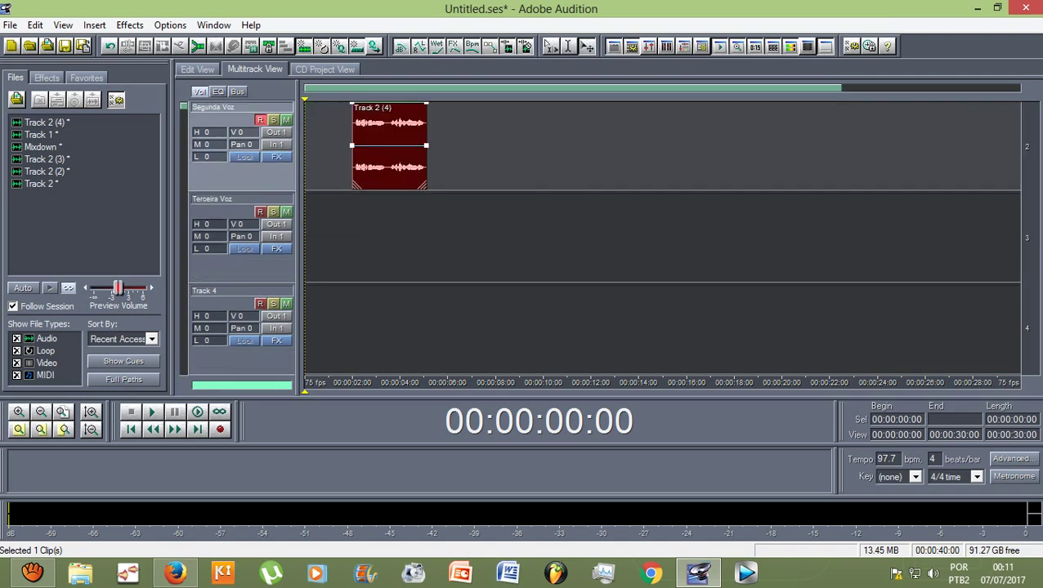
scroll(662, 237, up, 1)
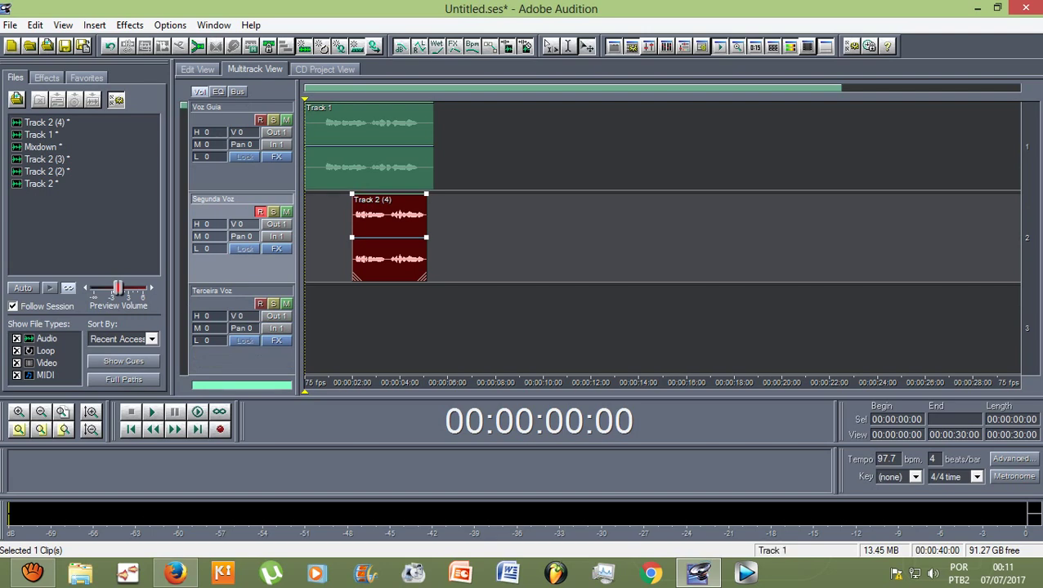
Step: Save the multitrack session as "Parabéns" in the Gravações folder
click(10, 24)
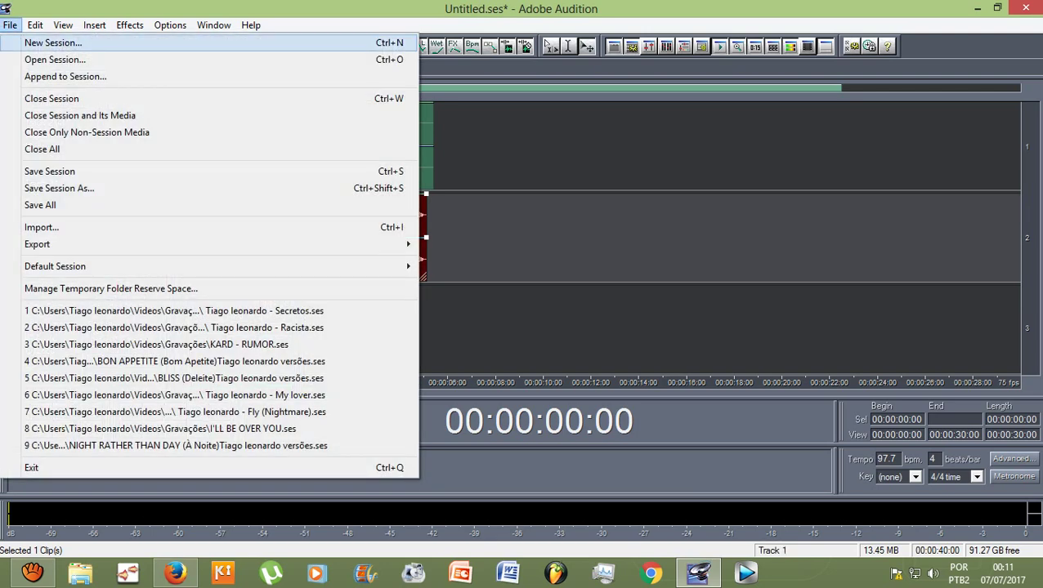
key(Down)
key(Down)
key(Up)
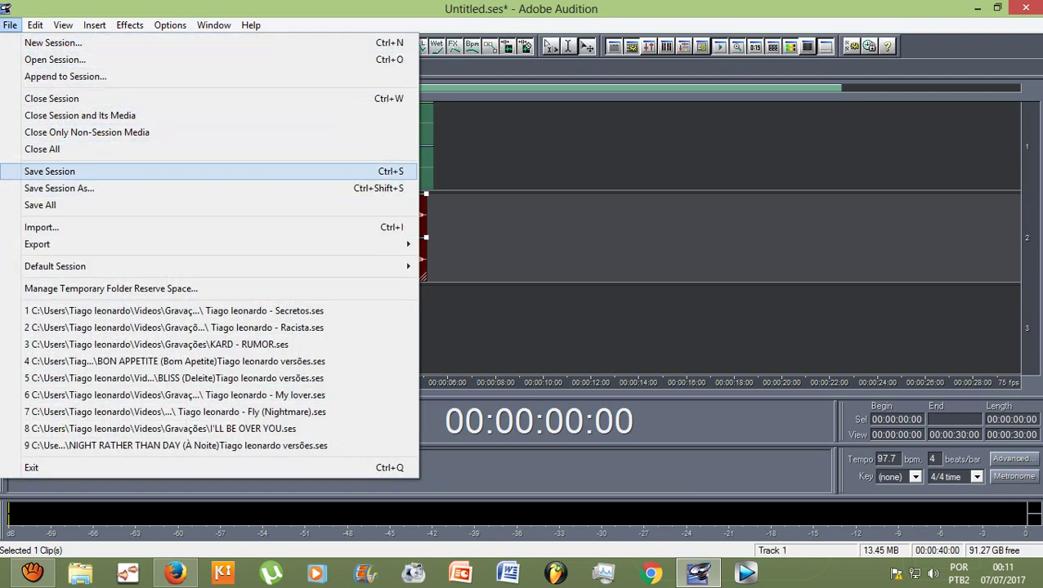
key(Return)
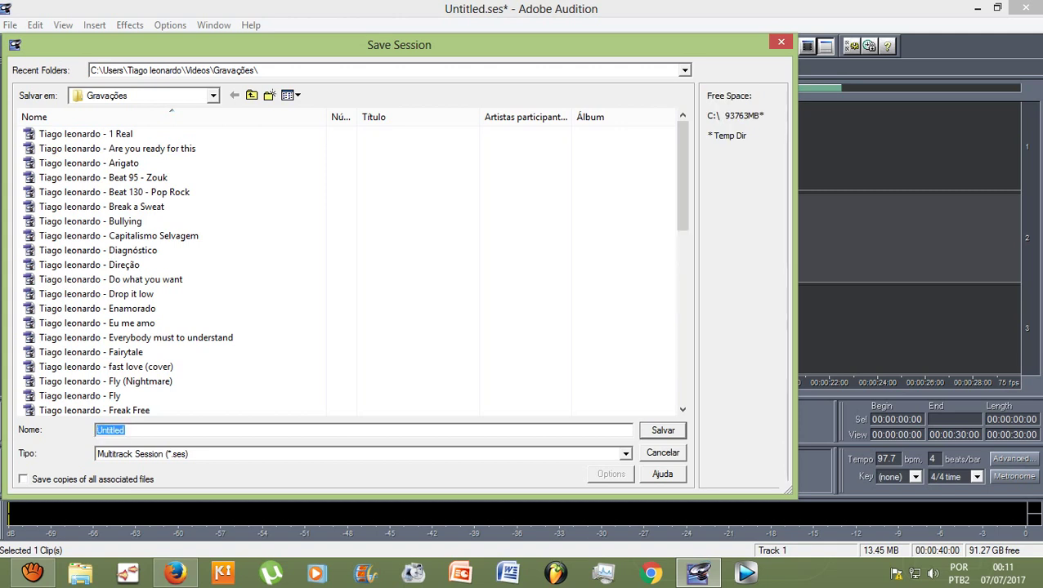
text(Parab)
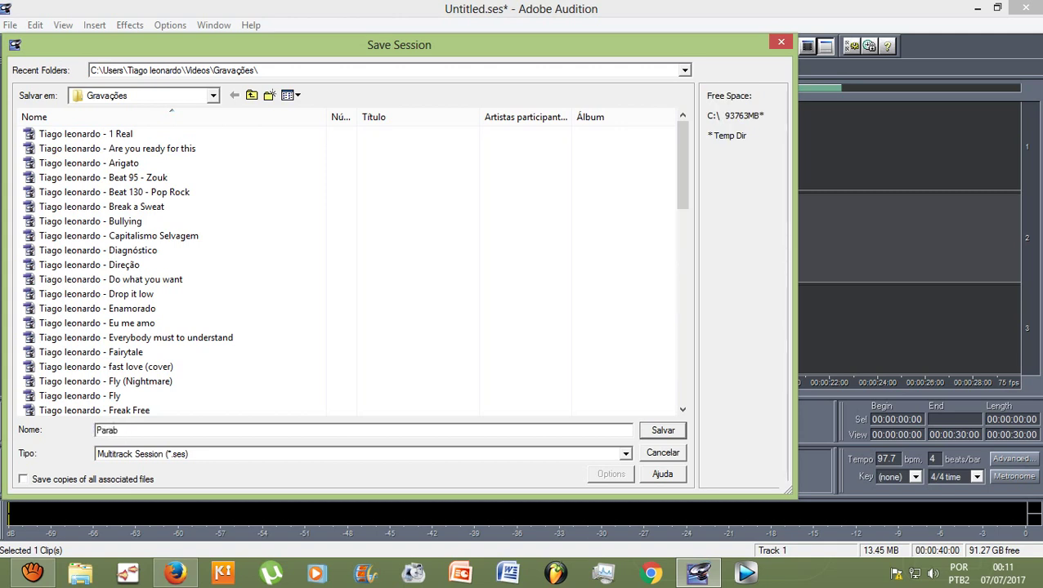
text(éns)
click(662, 431)
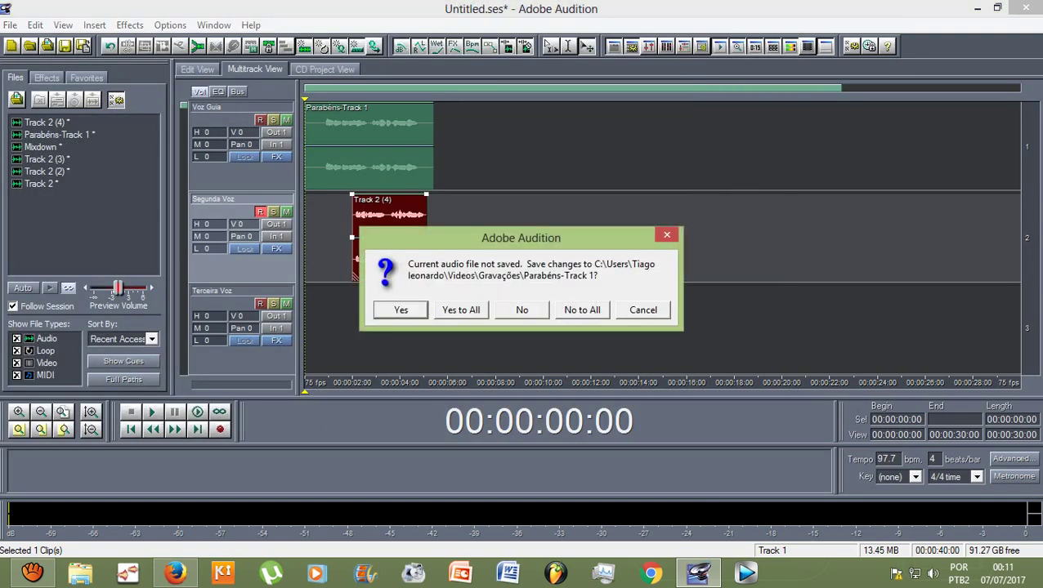
Step: Save both recorded clips as mp3PRO files named "Parabéns-Track 1" and "Parabéns-Track 2 (4)" in the Gravações folder
key(Return)
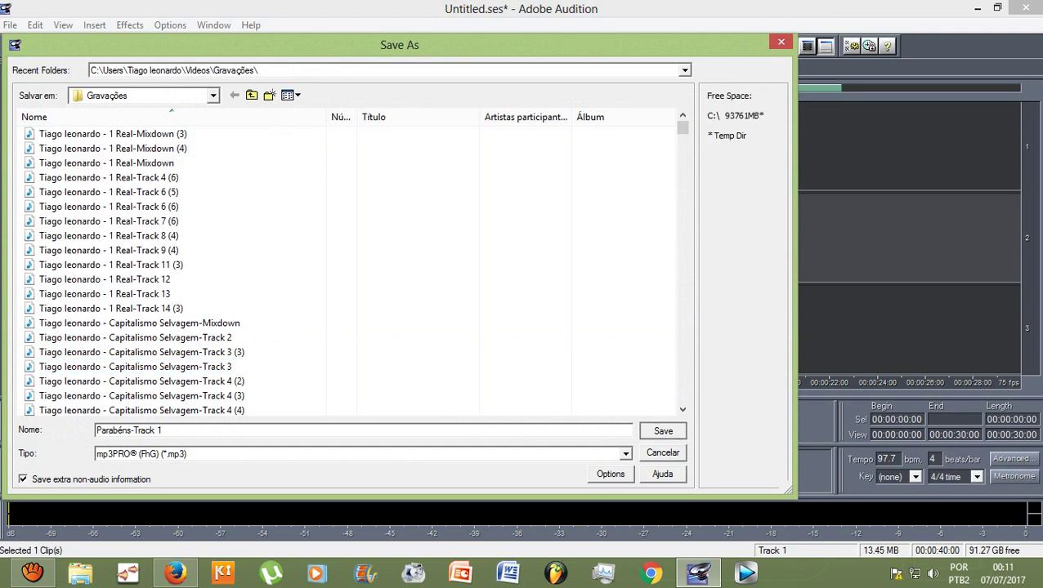
key(Return)
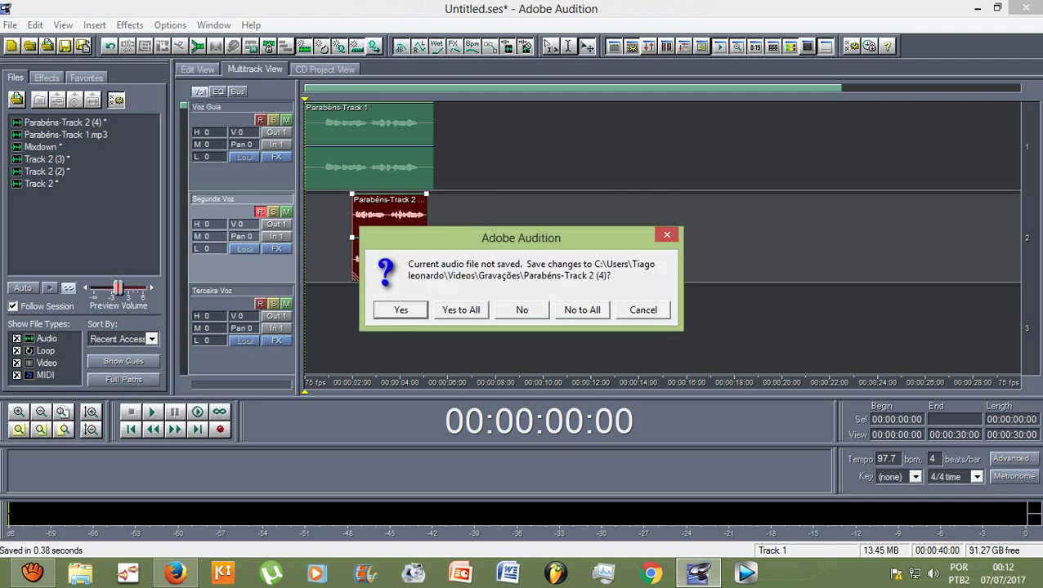
key(Return)
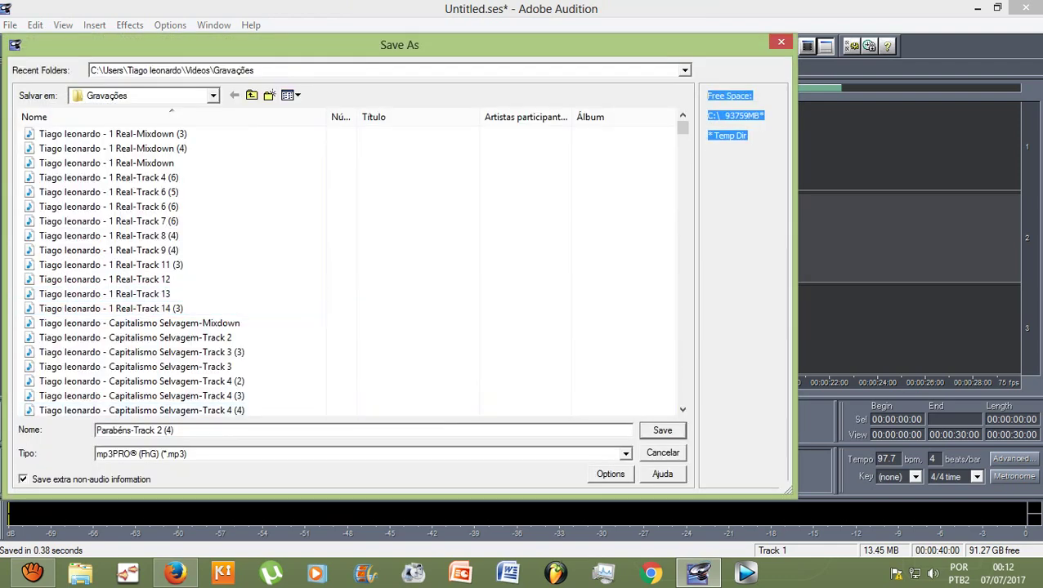
click(662, 430)
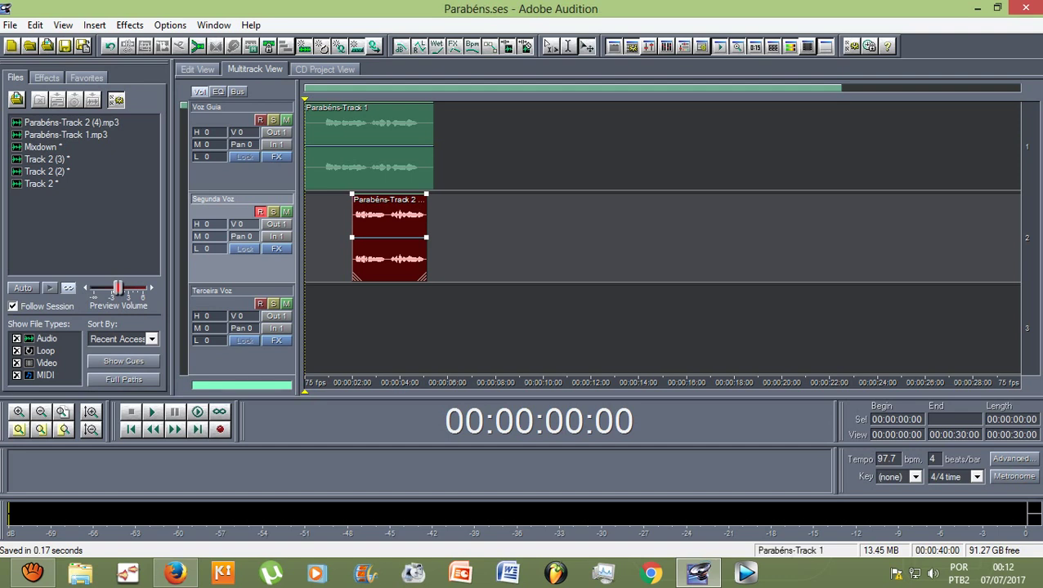
key(Escape)
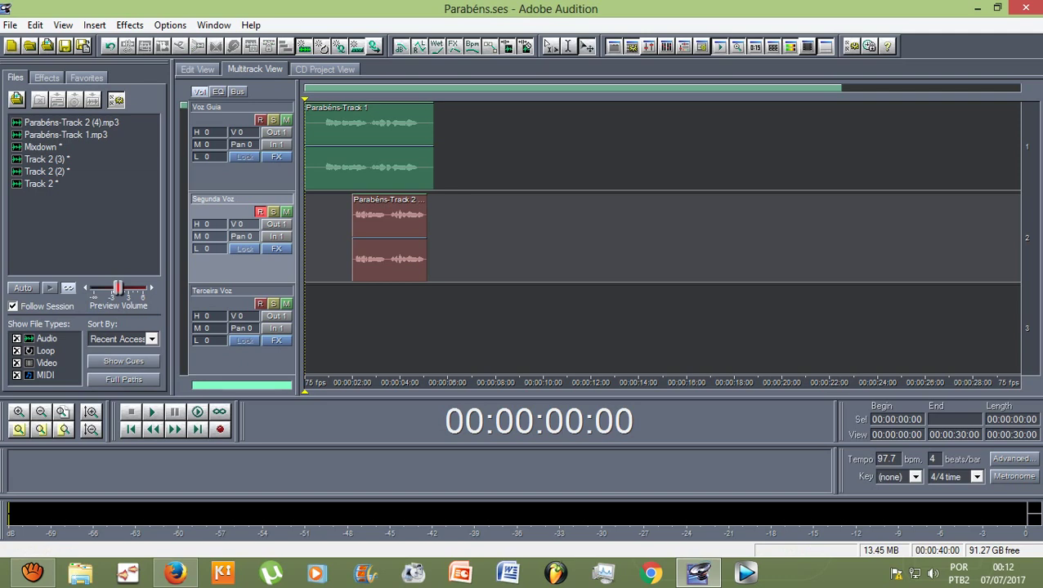
click(389, 145)
click(389, 237)
click(388, 146)
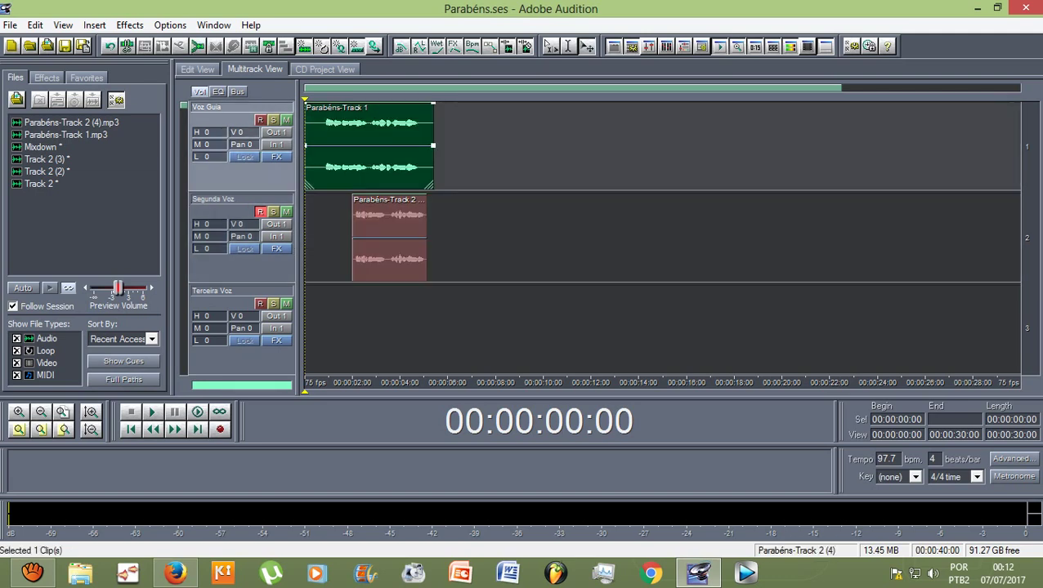
click(389, 237)
click(389, 146)
click(388, 237)
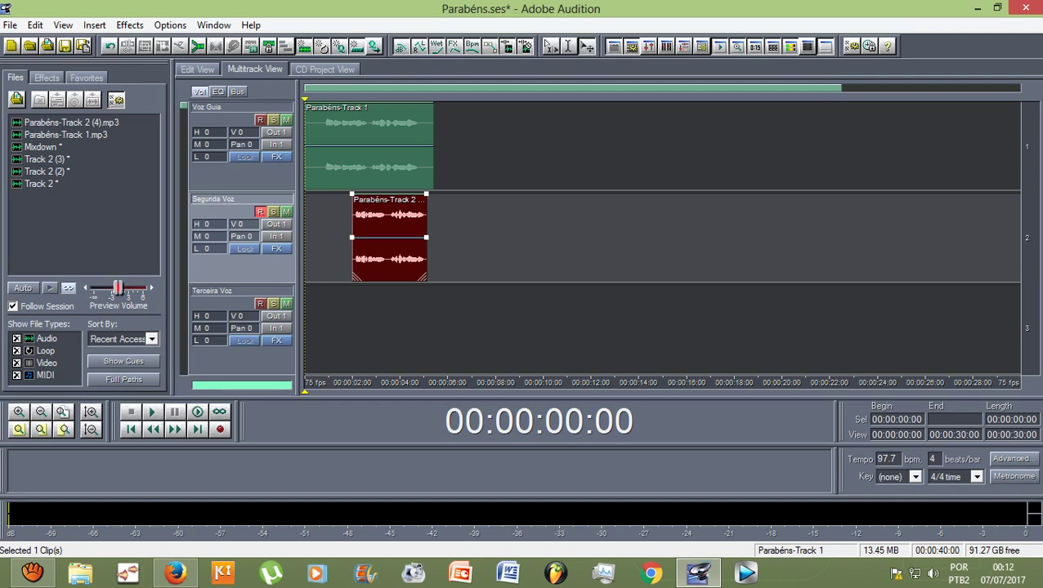
key(Escape)
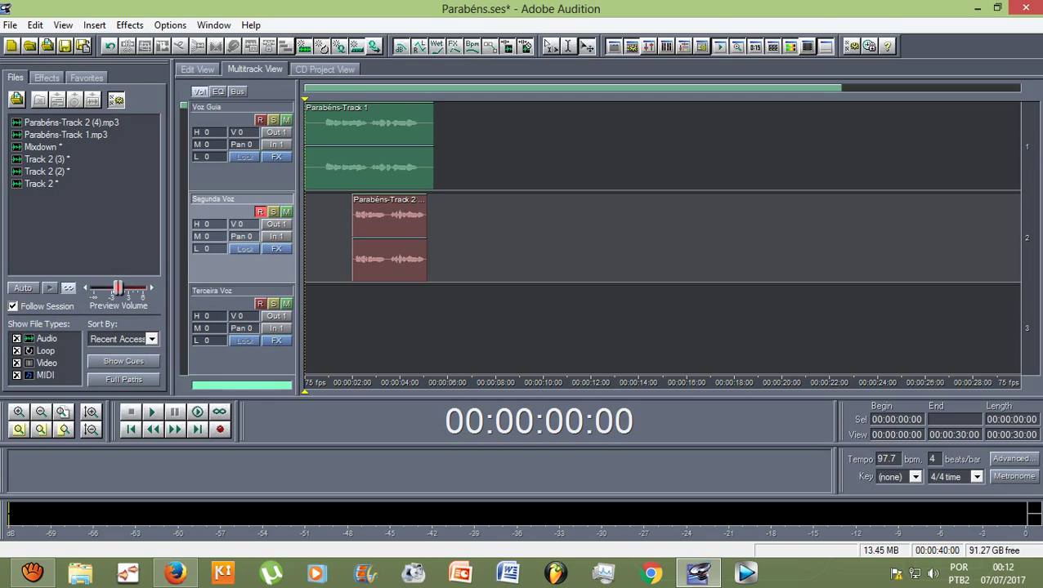
Step: Save the current changes to the Parabéns session
click(10, 24)
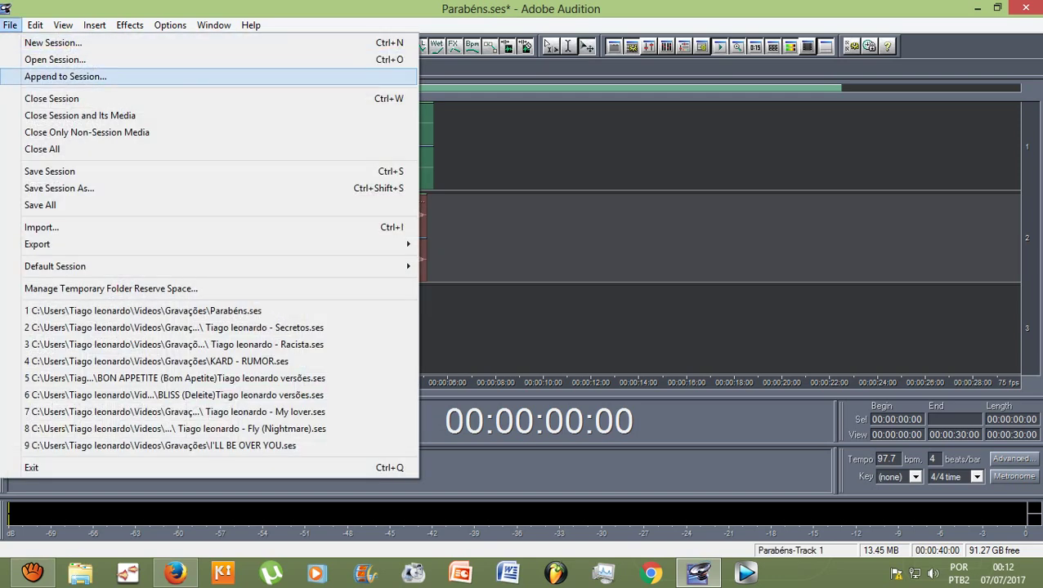
click(49, 171)
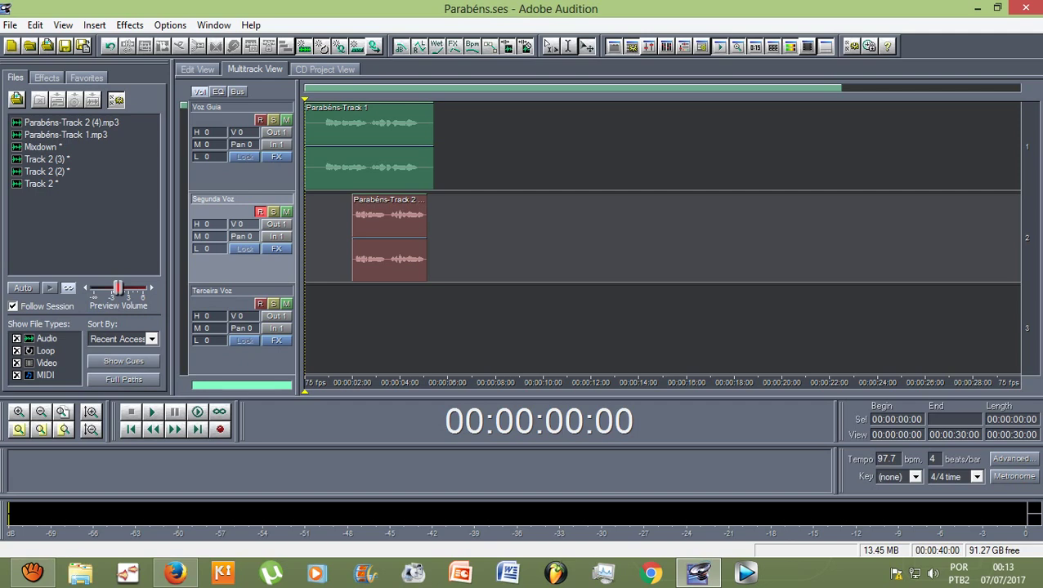
click(33, 572)
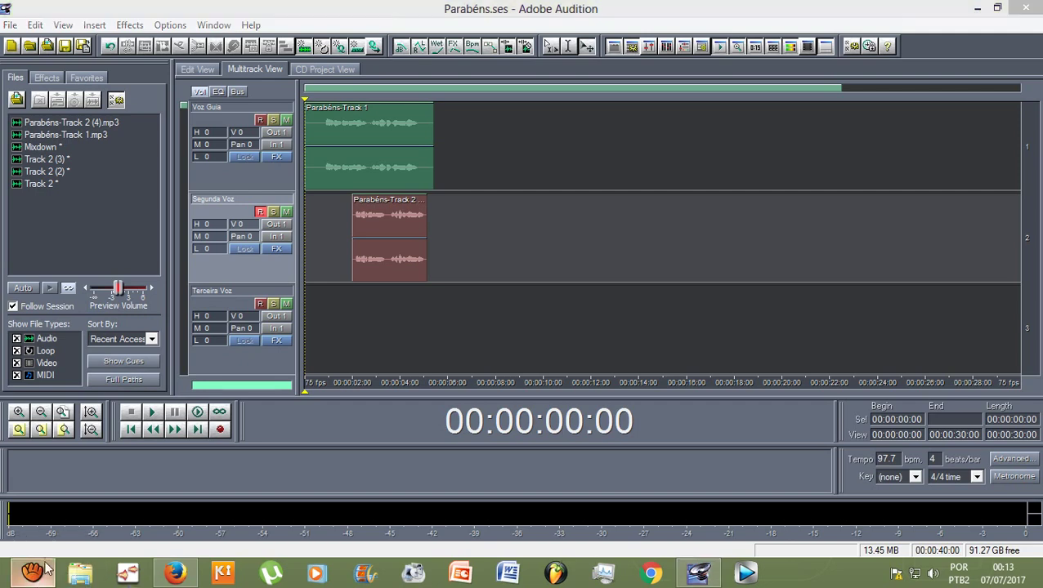